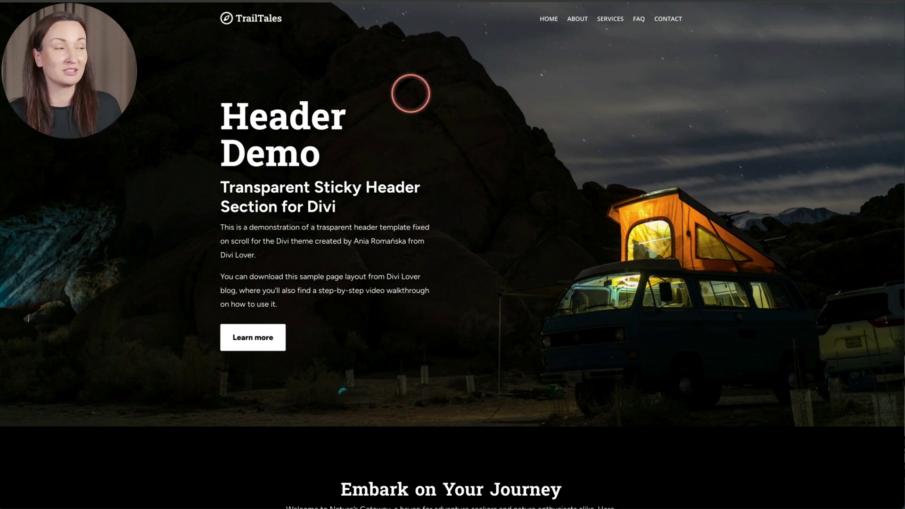
# Scroll the demo page down and back up to watch the header turn white with a purple logo
pyautogui.scroll(-3, 411, 93)
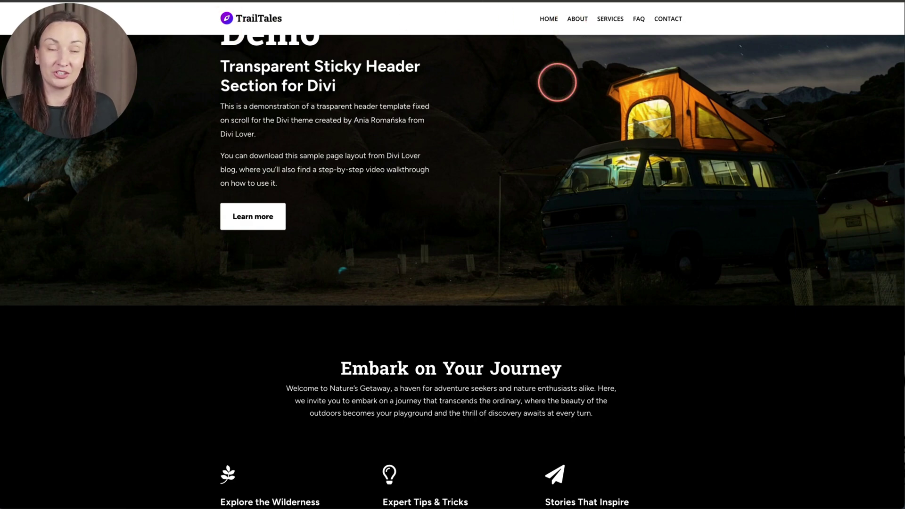
pyautogui.scroll(3, 555, 83)
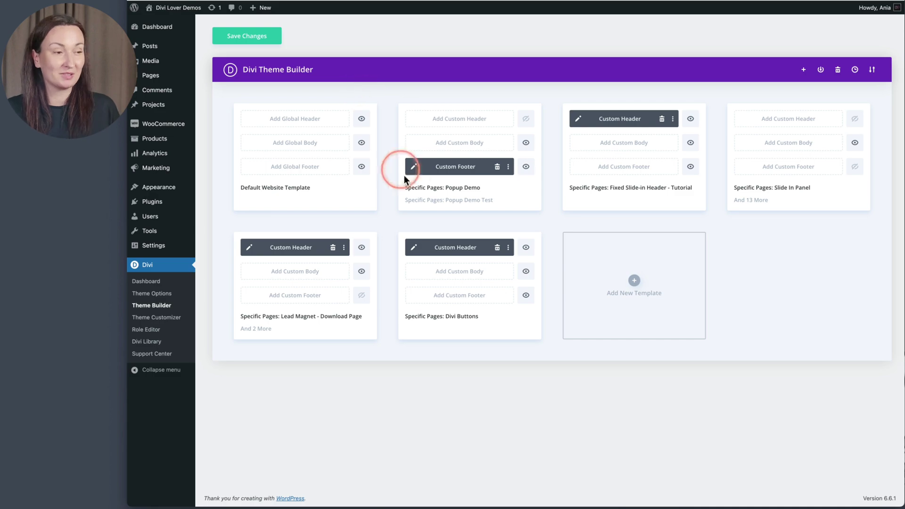
# Build a new template assigned to the Sticky Transparent Header page and start its custom header
pyautogui.click(634, 285)
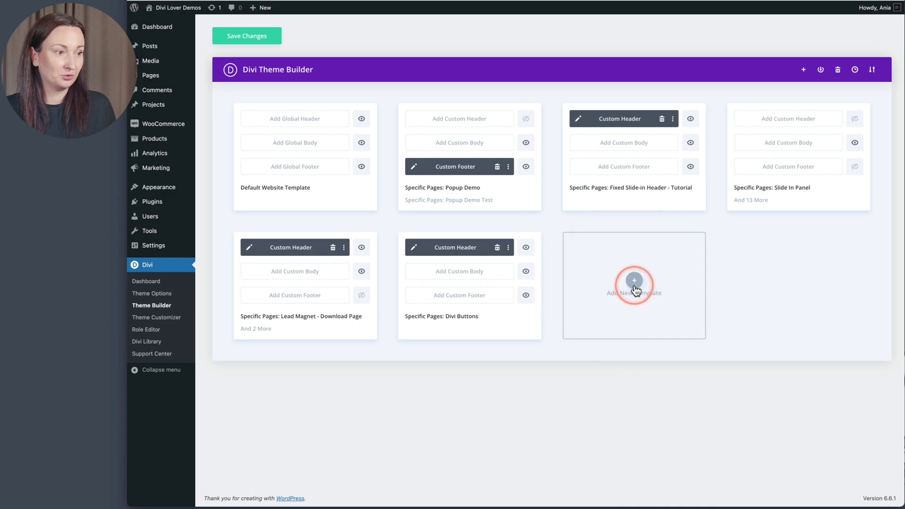
pyautogui.click(614, 280)
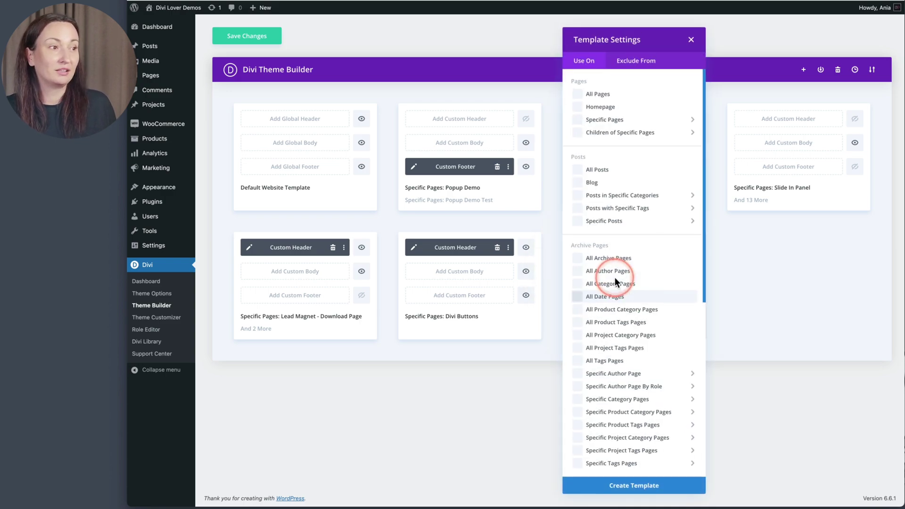
pyautogui.click(605, 119)
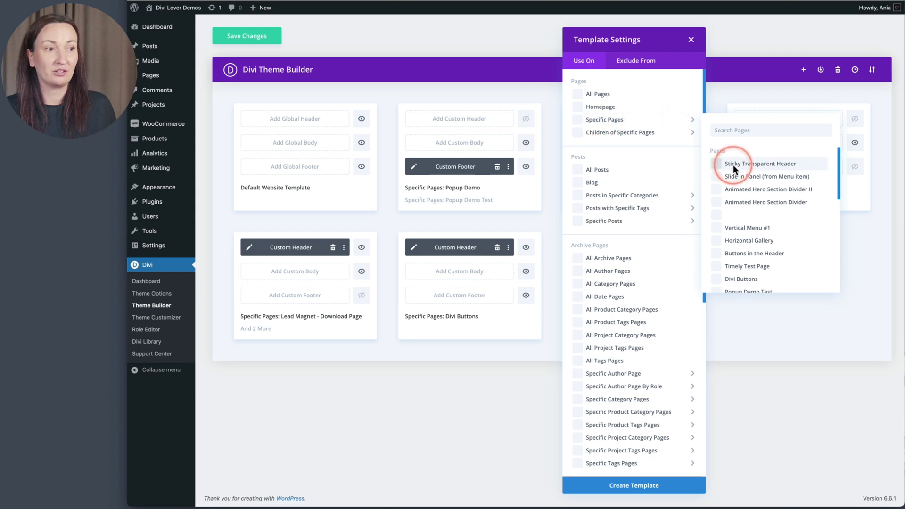
pyautogui.click(713, 165)
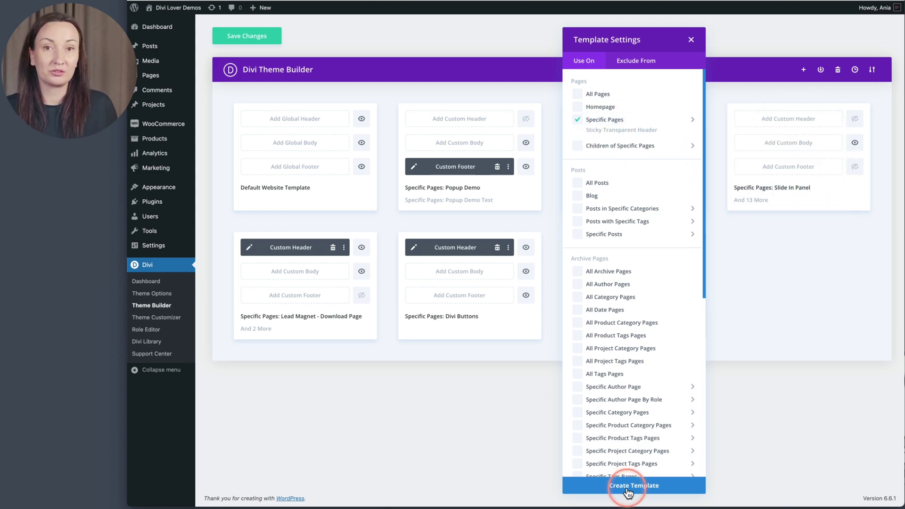
pyautogui.click(626, 488)
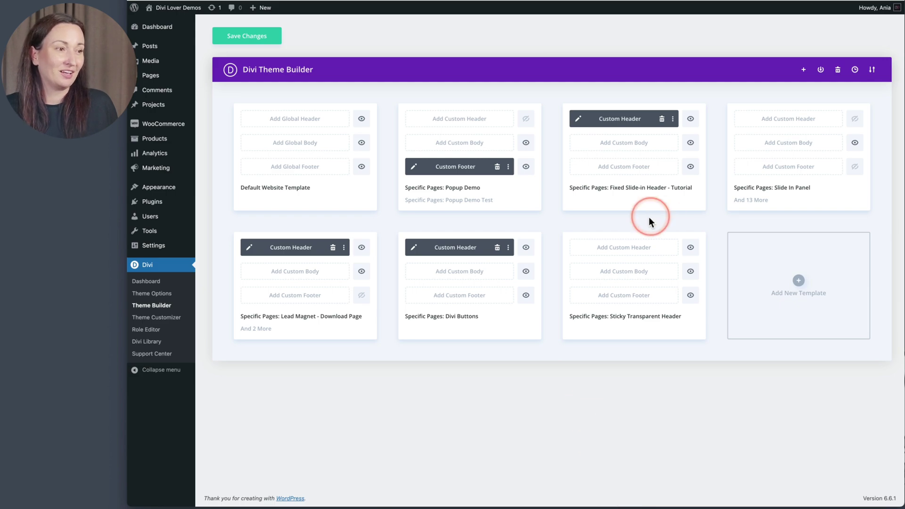
pyautogui.click(634, 253)
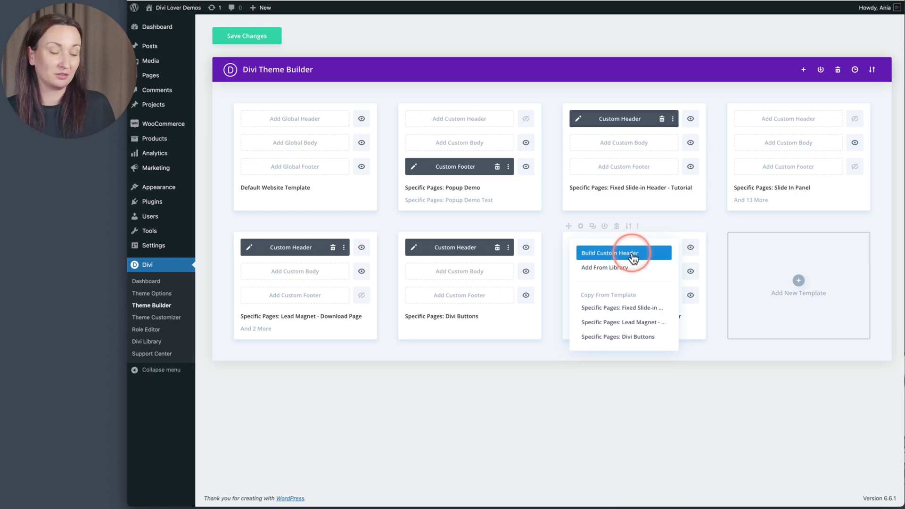
pyautogui.click(635, 254)
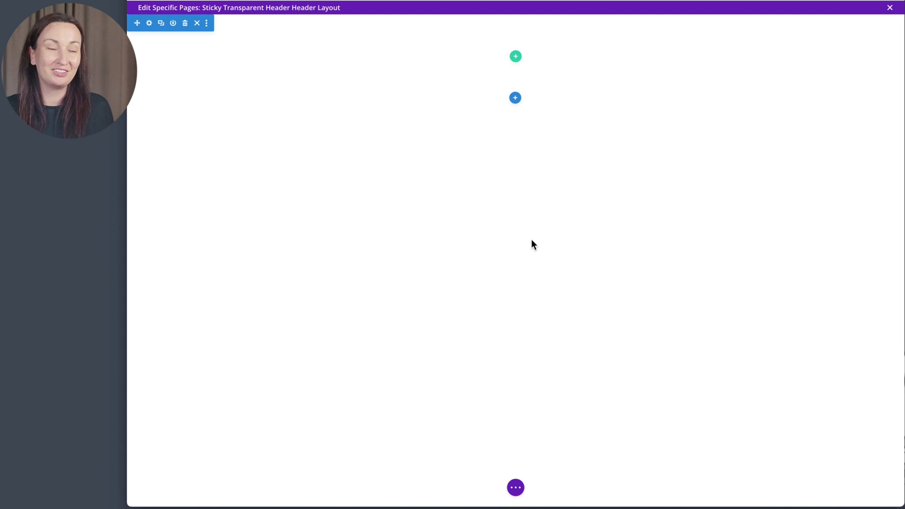
# Import Sticky_Header_Theme_Builder_Layout.json into the header through the portability dialog's Import tab
pyautogui.click(517, 488)
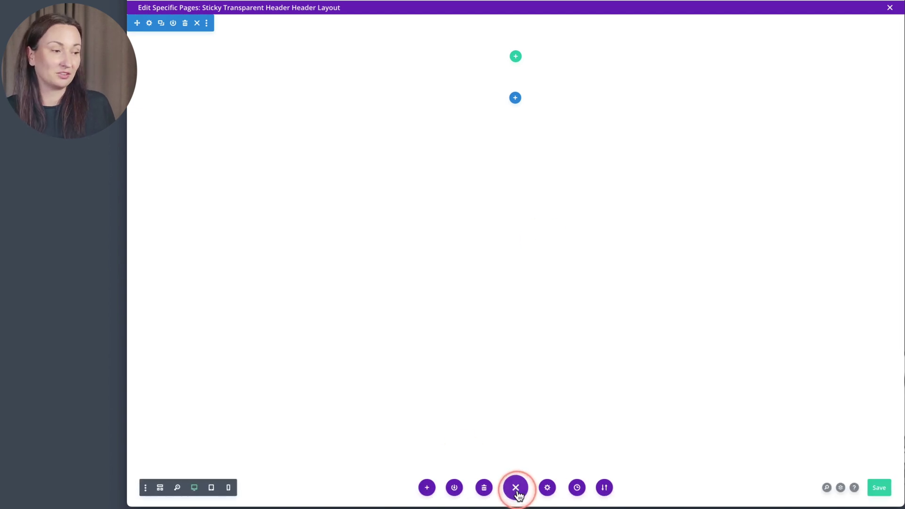
pyautogui.click(603, 489)
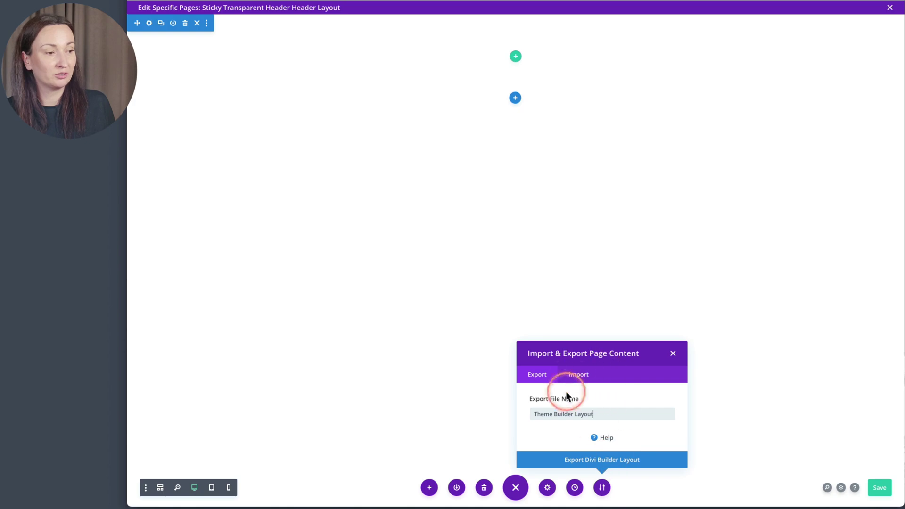
pyautogui.click(578, 375)
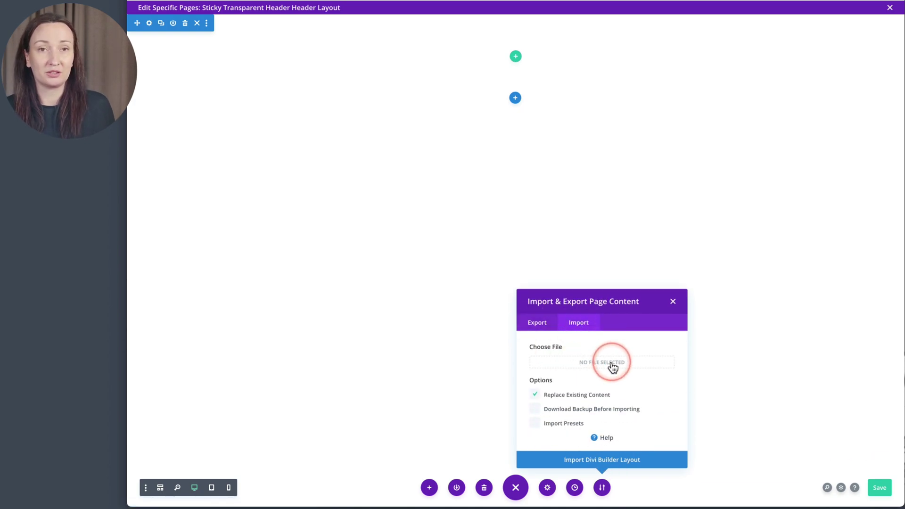
pyautogui.moveTo(742, 504); pyautogui.dragTo(844, 341)
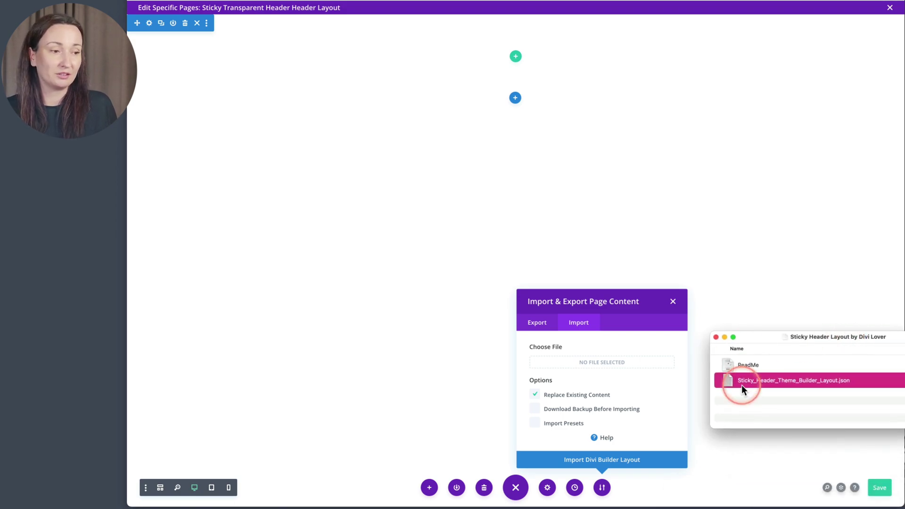
pyautogui.moveTo(765, 388); pyautogui.dragTo(778, 387)
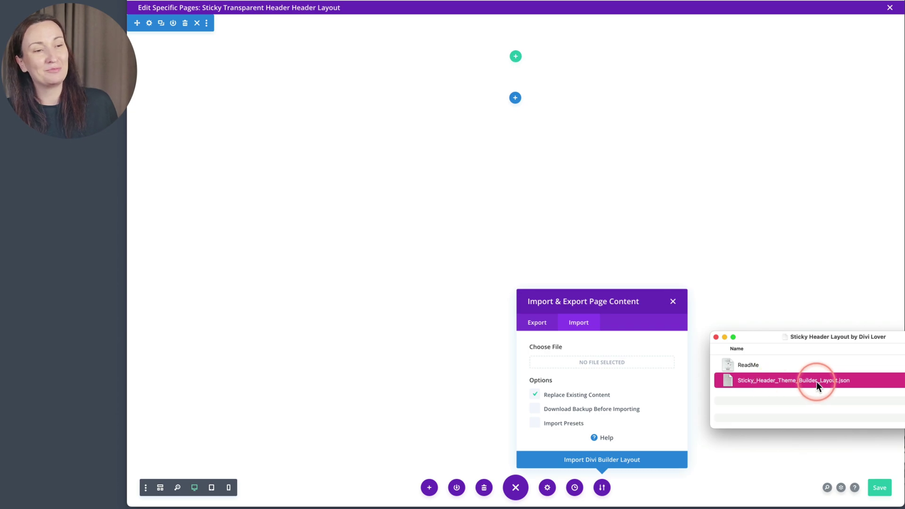
pyautogui.moveTo(787, 382); pyautogui.dragTo(590, 363)
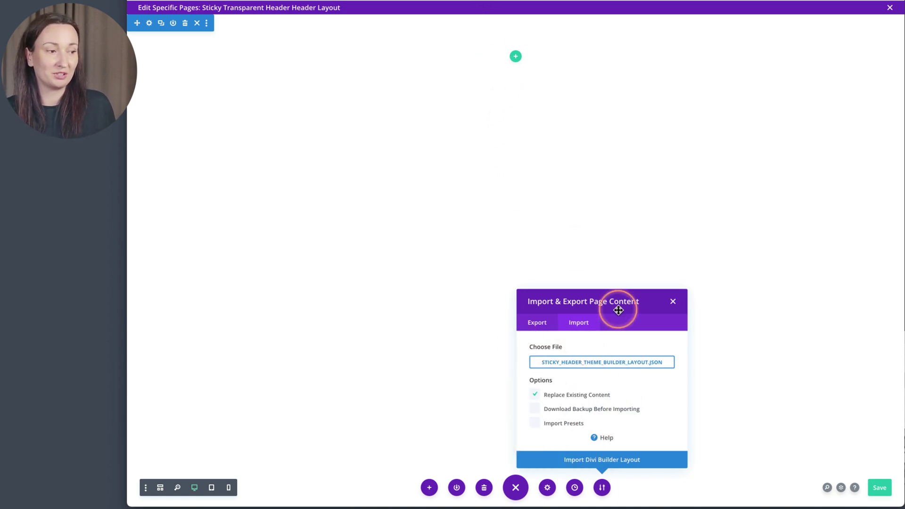
pyautogui.click(607, 463)
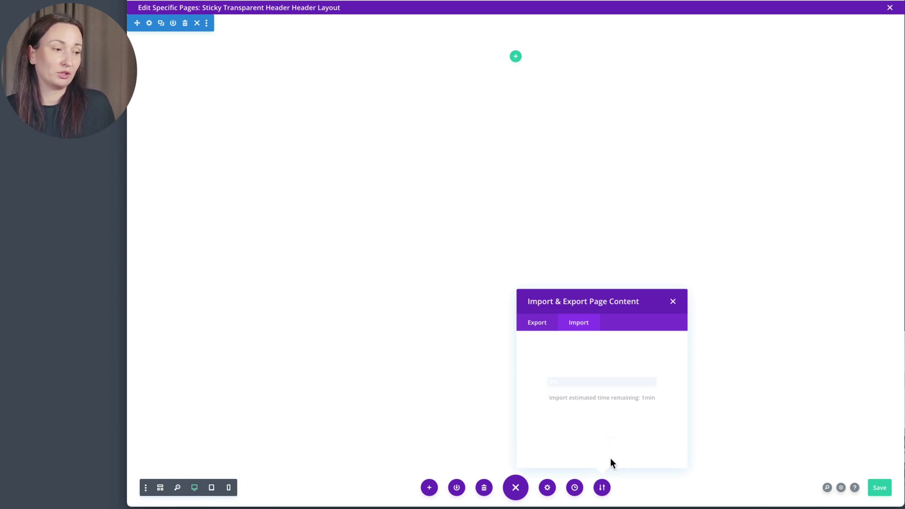
pyautogui.click(609, 460)
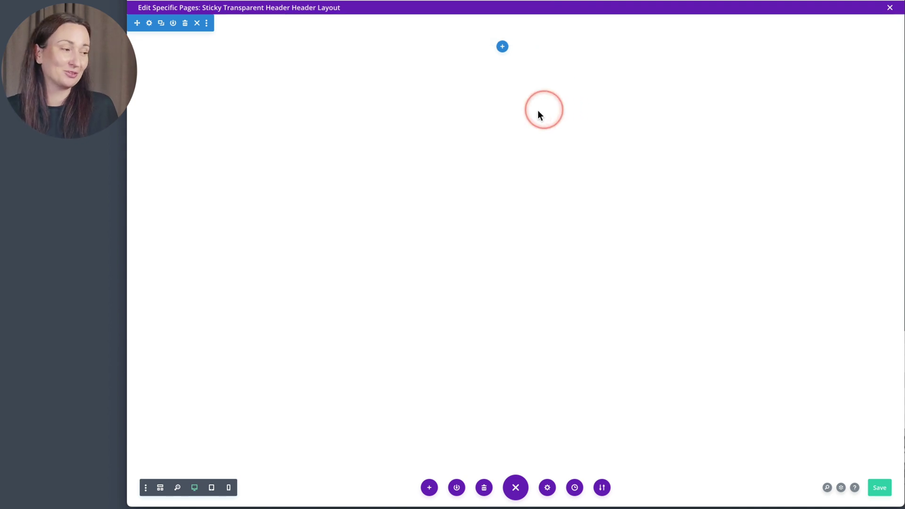
# Save the header layout and the Theme Builder changes, then open the Header Demo page
pyautogui.click(880, 487)
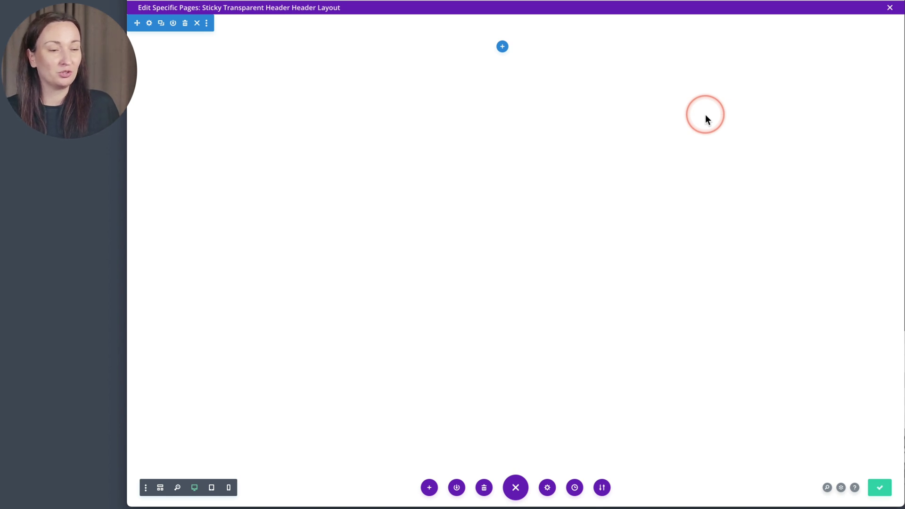
pyautogui.click(890, 8)
pyautogui.click(248, 39)
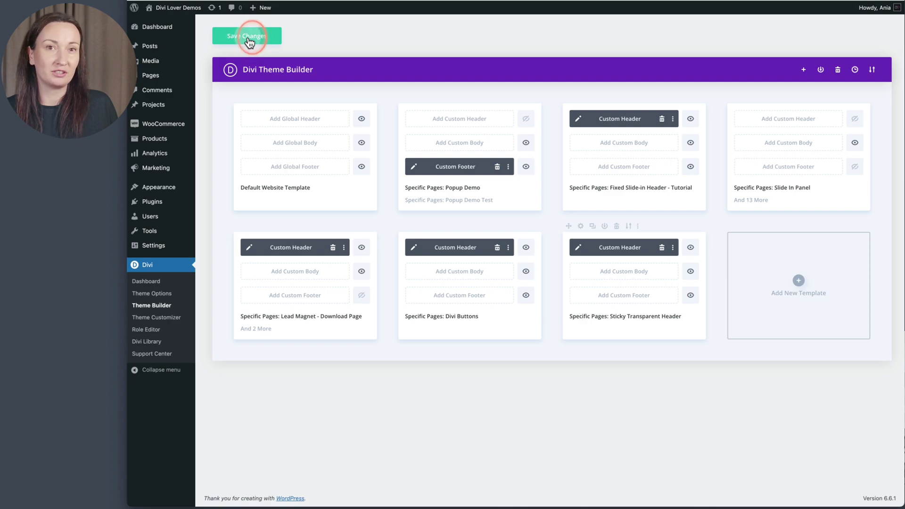
pyautogui.click(566, 234)
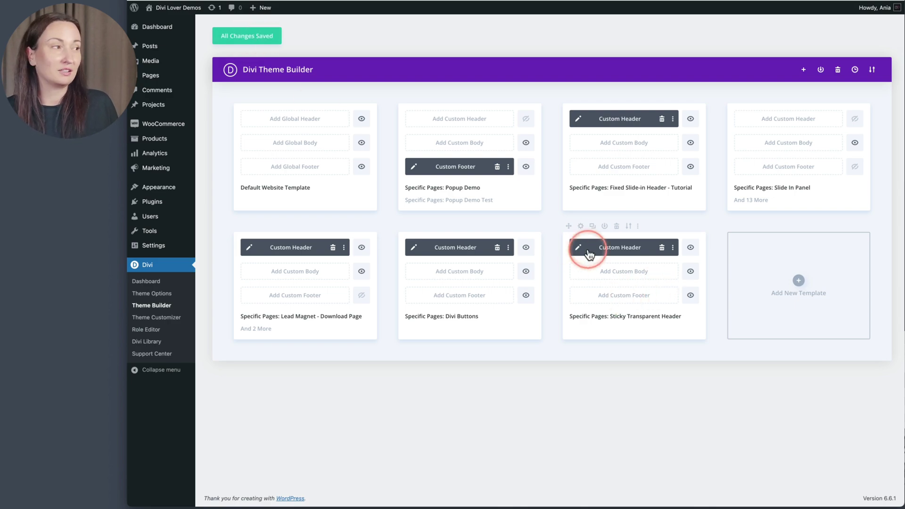
pyautogui.click(307, 2)
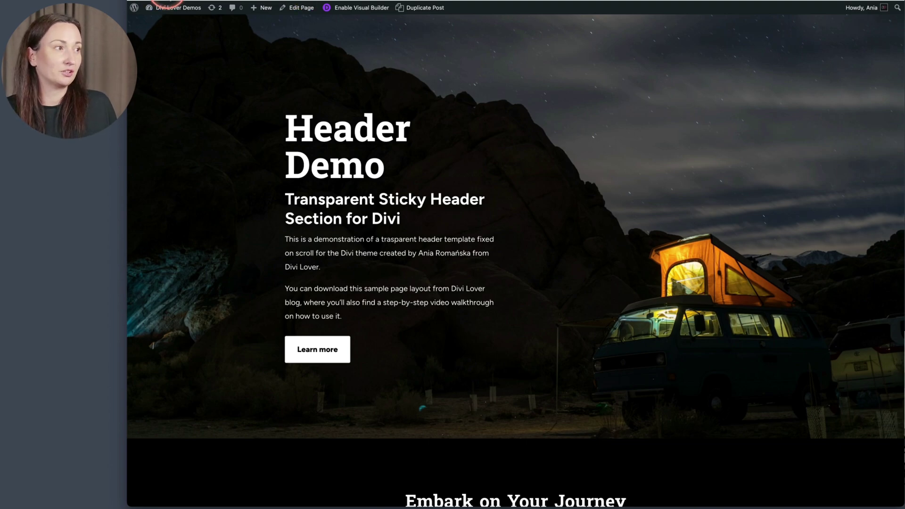
# Reload the Header Demo page, scroll to test the sticky header, and enable the Visual Builder
pyautogui.press('super+r')
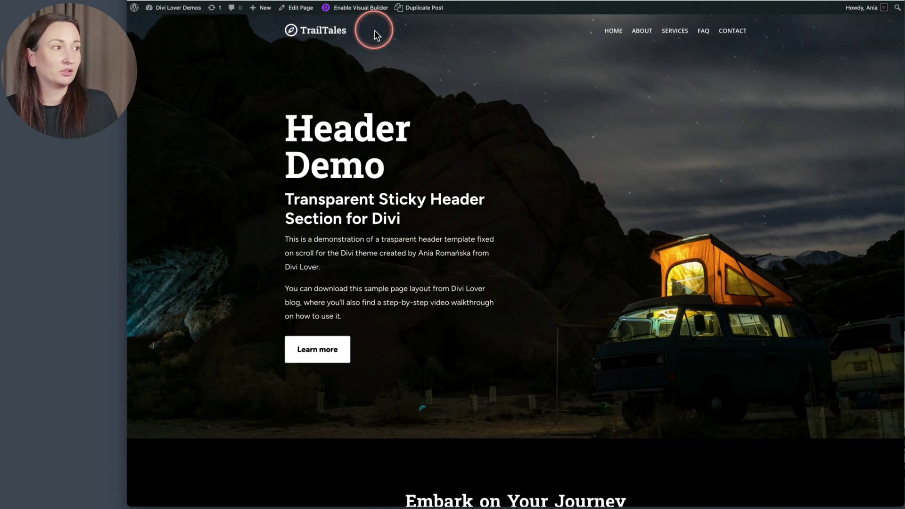
pyautogui.scroll(-1, 530, 55)
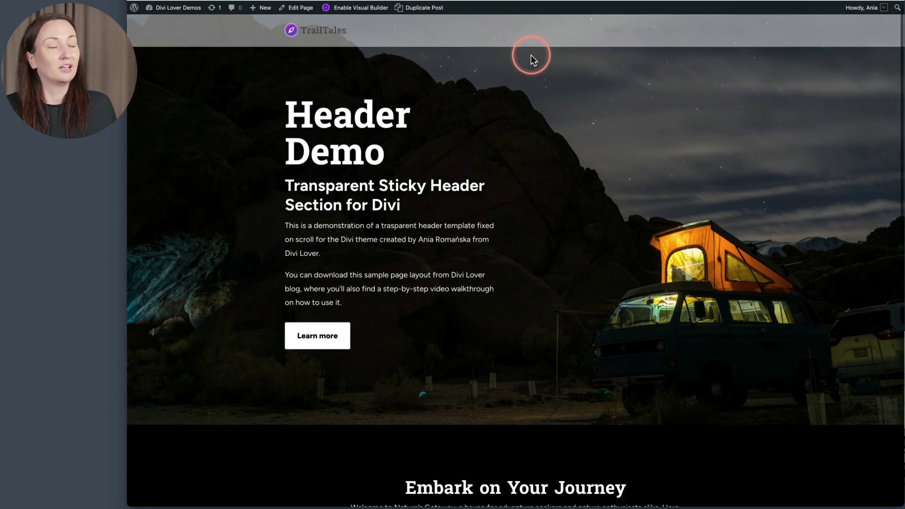
pyautogui.scroll(1, 534, 92)
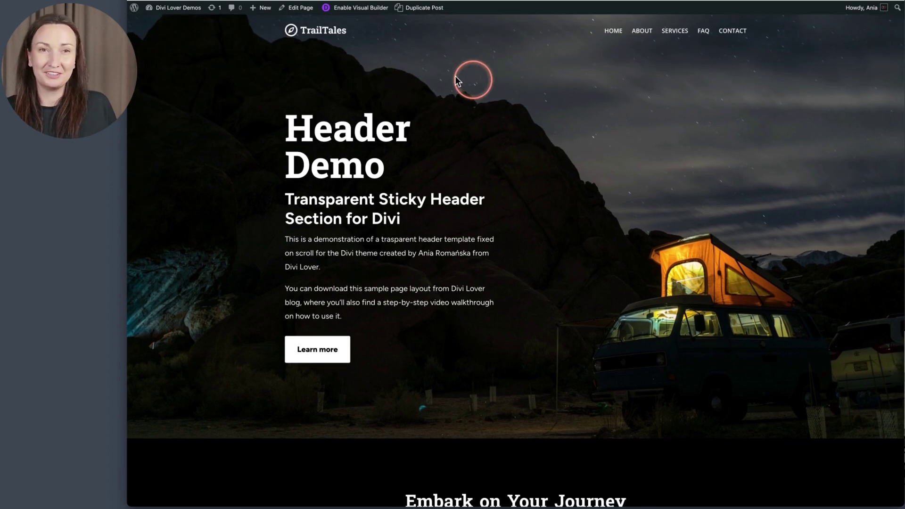
pyautogui.click(355, 11)
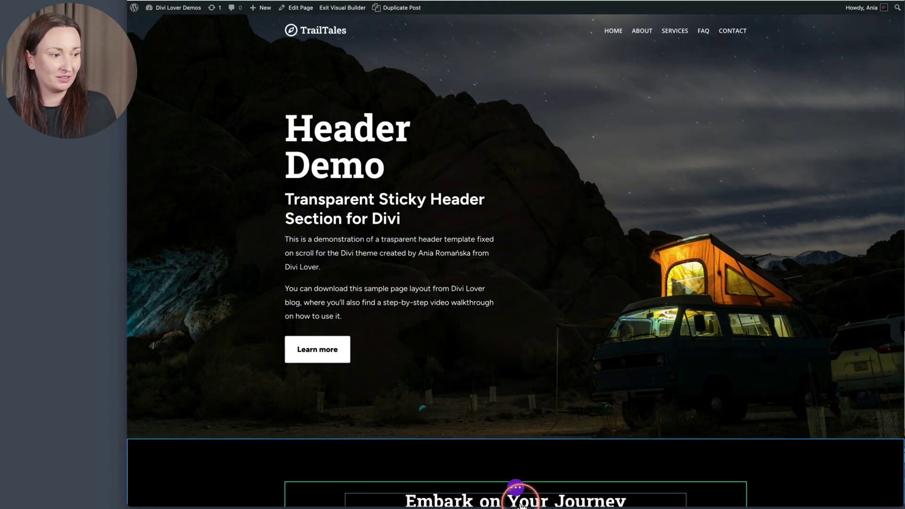
# Check Theme Builder Template Editing is ON in Builder Settings, then close the panel
pyautogui.click(515, 487)
pyautogui.click(146, 488)
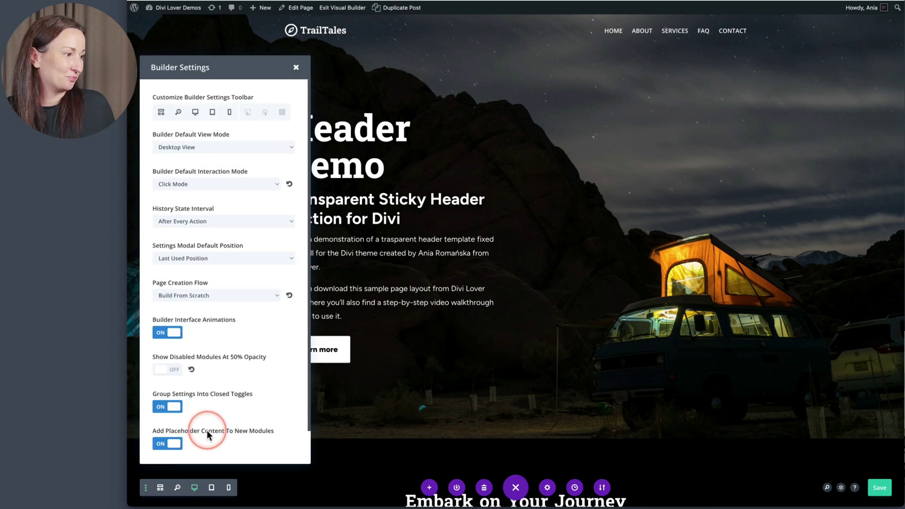
pyautogui.scroll(-2, 207, 431)
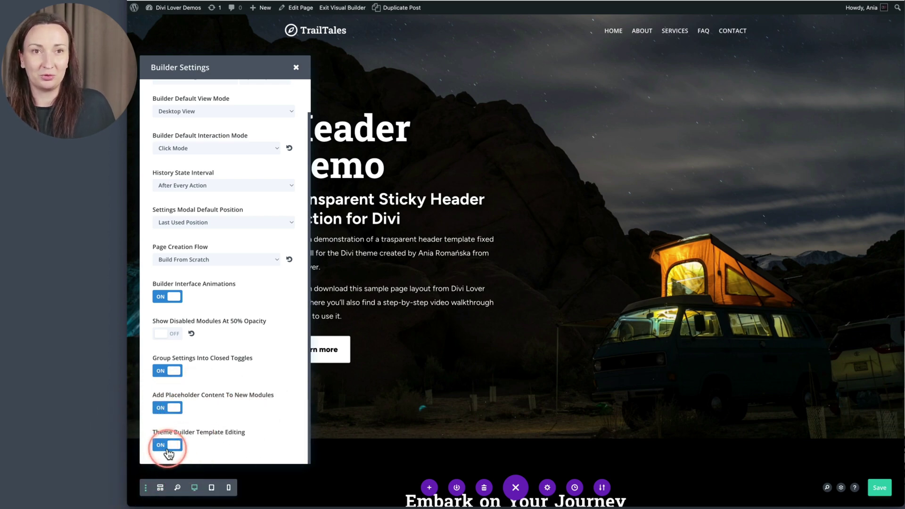
pyautogui.click(296, 67)
pyautogui.moveTo(464, 41)
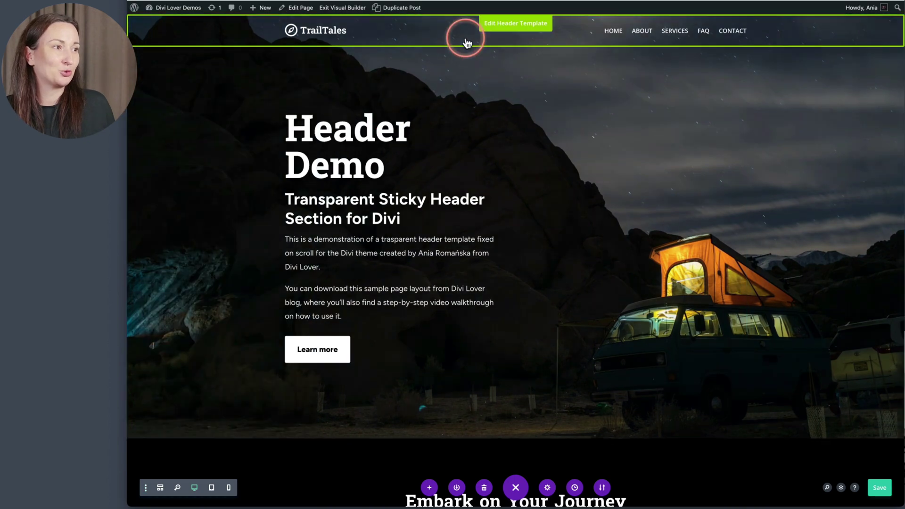
# Edit the header template in Wireframe view and inspect the Menu and Image modules' TrailTales logos
pyautogui.click(513, 26)
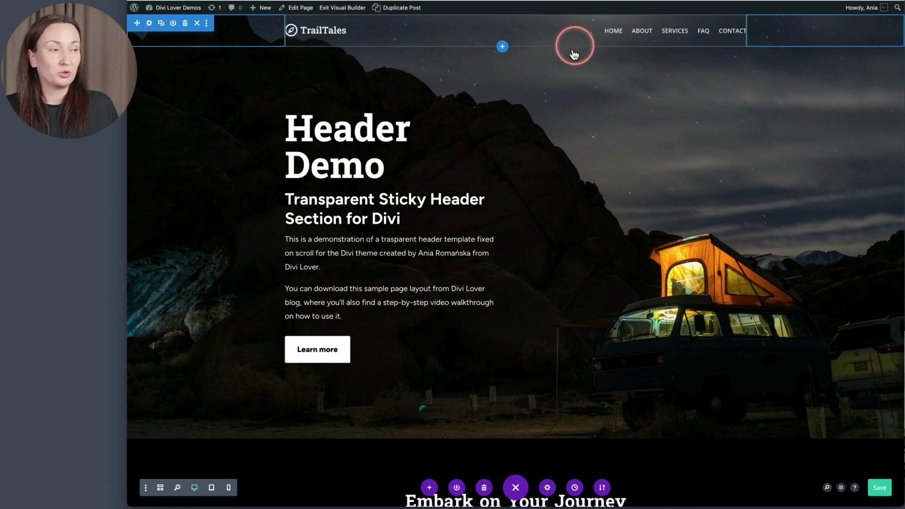
pyautogui.click(160, 488)
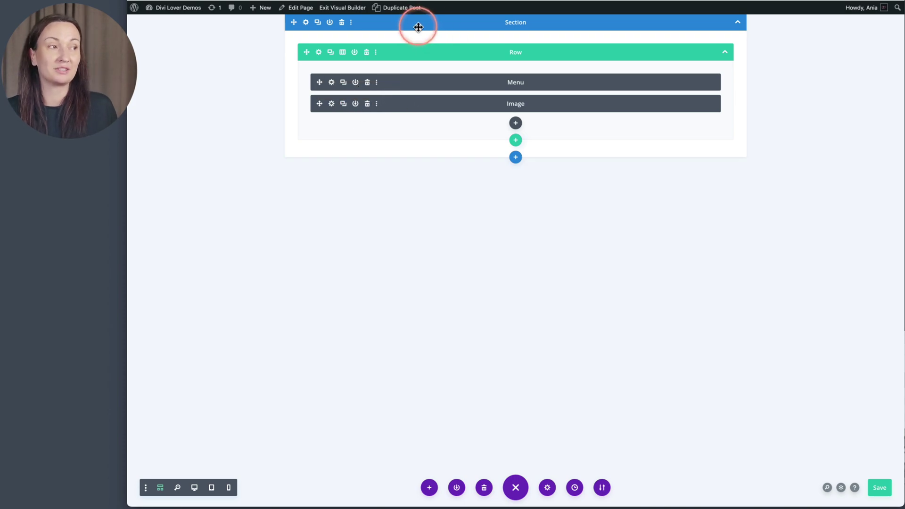
pyautogui.click(332, 83)
pyautogui.click(551, 257)
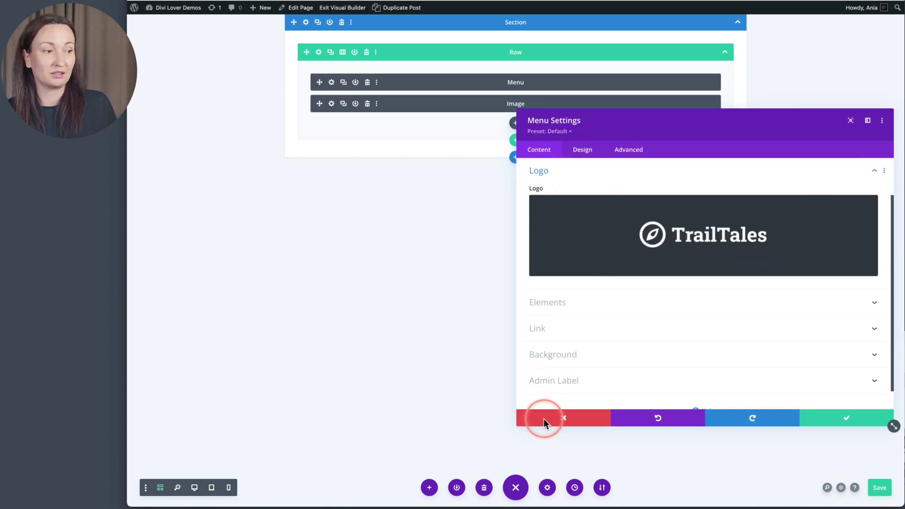
pyautogui.click(547, 419)
pyautogui.click(331, 118)
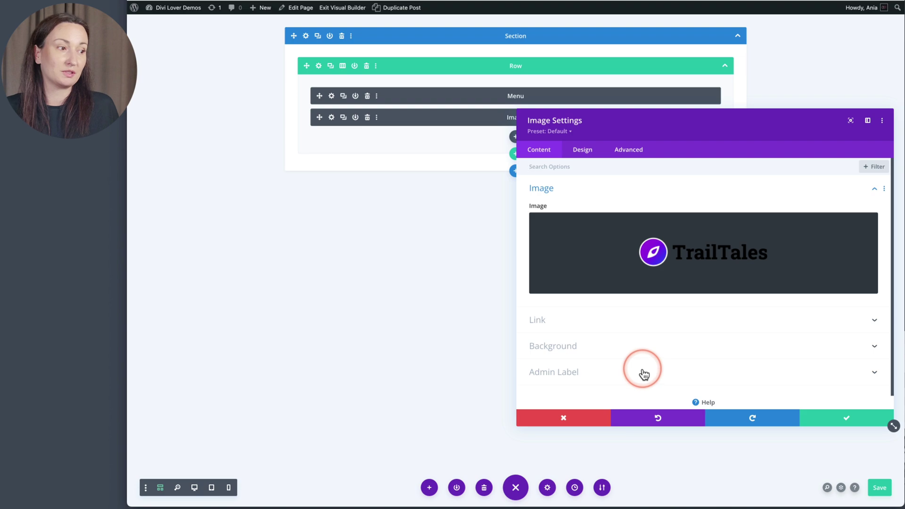
pyautogui.click(565, 418)
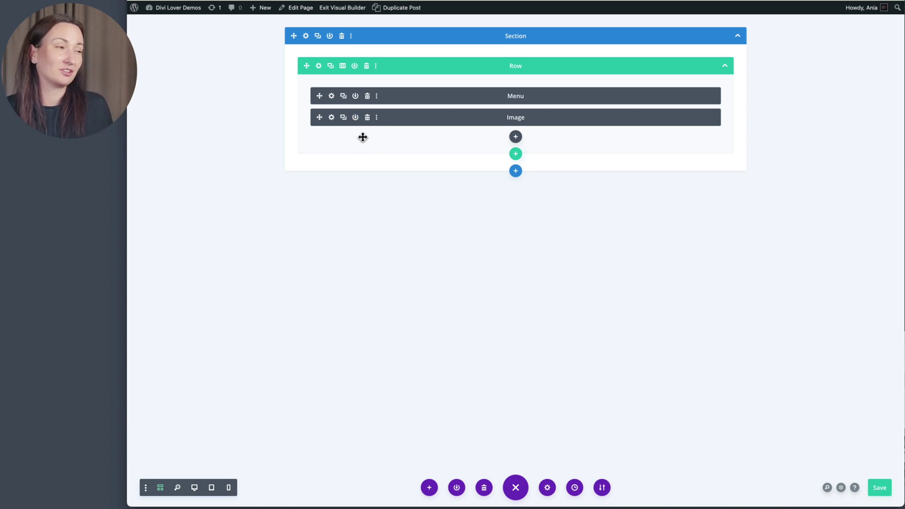
# Review the section's Custom CSS margin-top rules (-70px, -40px below 980px) and save the template
pyautogui.click(306, 37)
pyautogui.click(637, 151)
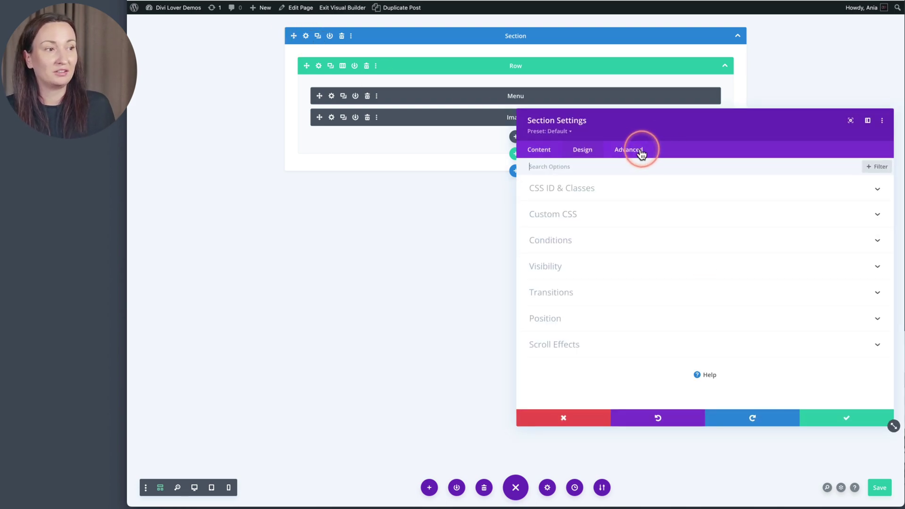
pyautogui.click(572, 211)
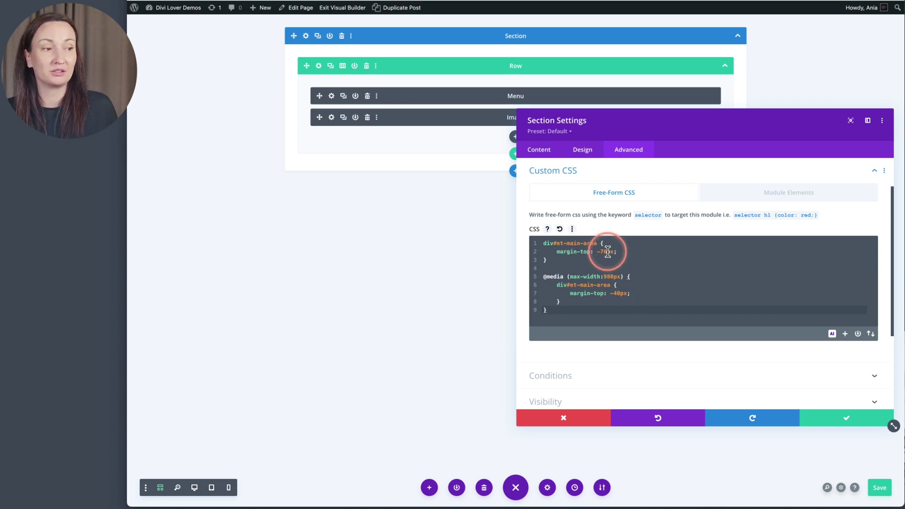
pyautogui.hotkey('ctrl', 's')
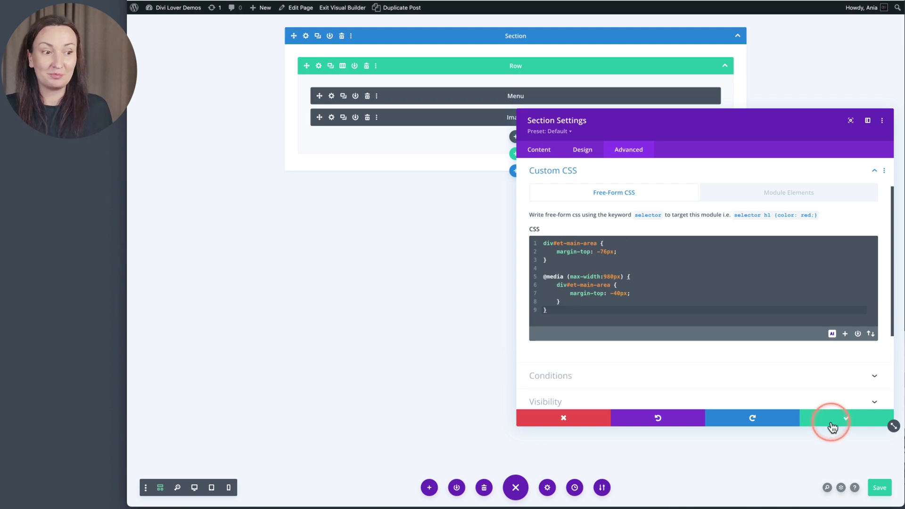
pyautogui.click(832, 426)
pyautogui.click(878, 488)
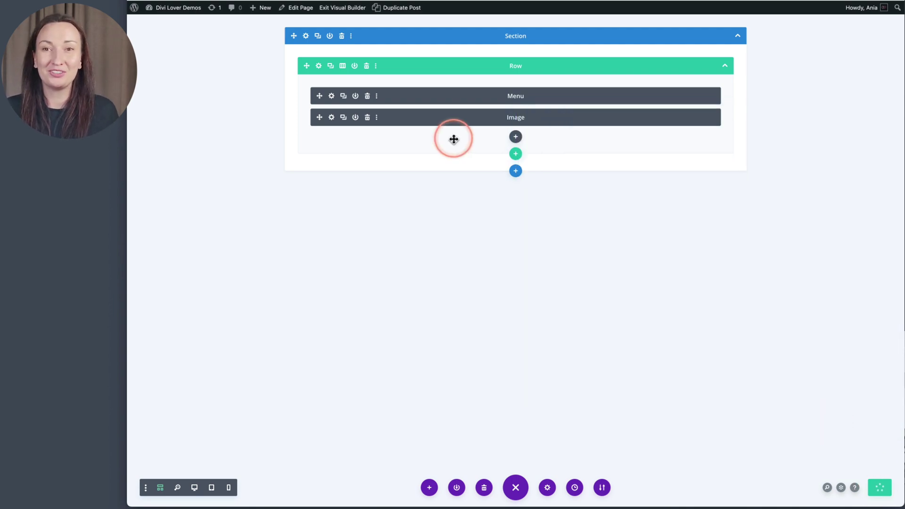
# Switch back to desktop view and scroll down and up to test the sticky TrailTales header
pyautogui.click(194, 490)
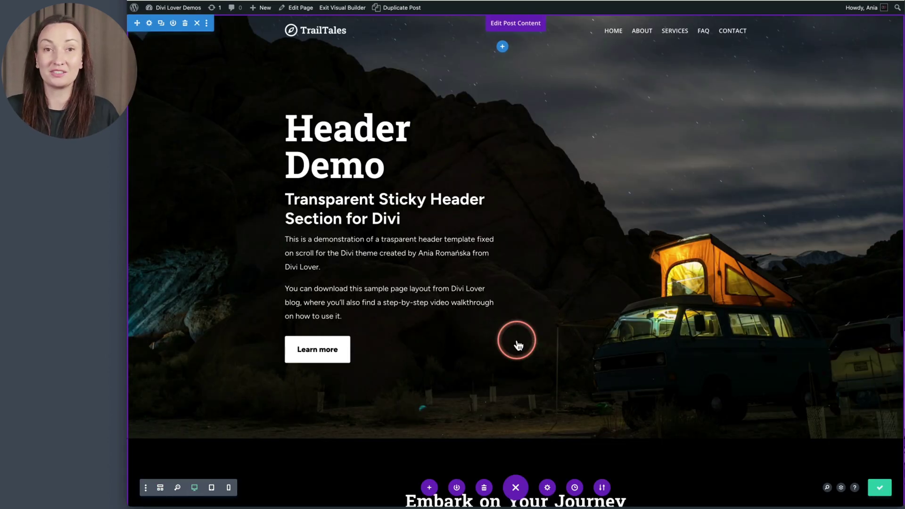
pyautogui.scroll(-2, 518, 346)
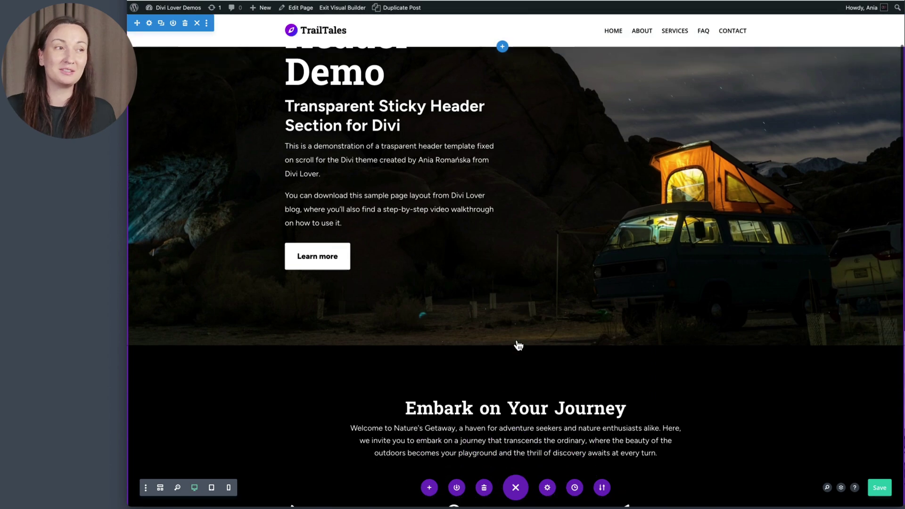
pyautogui.scroll(2, 519, 346)
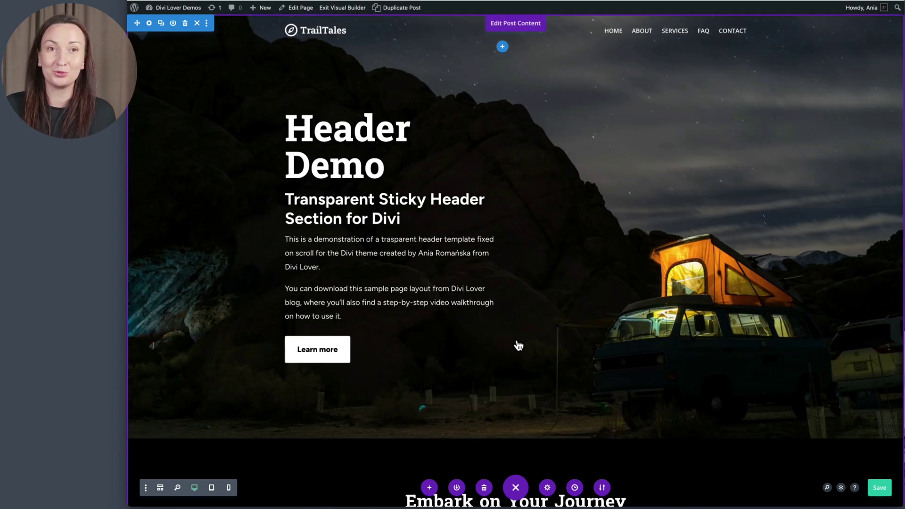
pyautogui.click(567, 227)
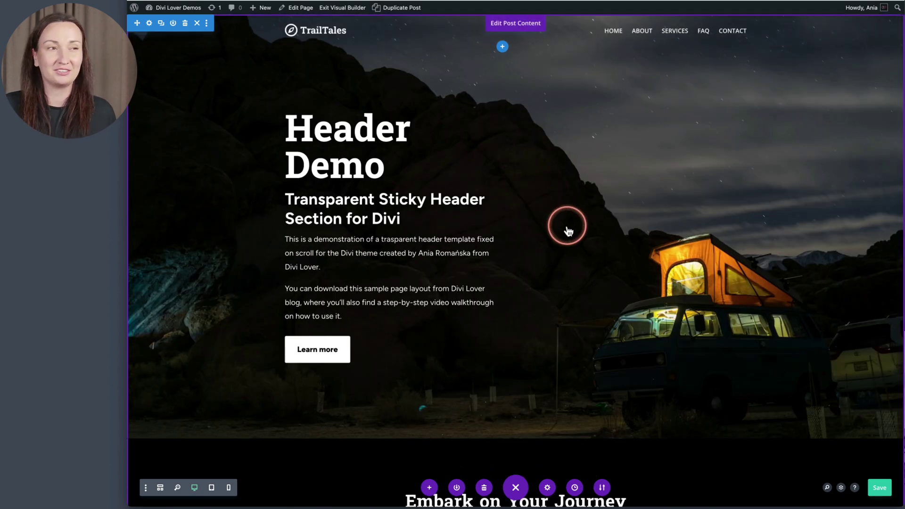